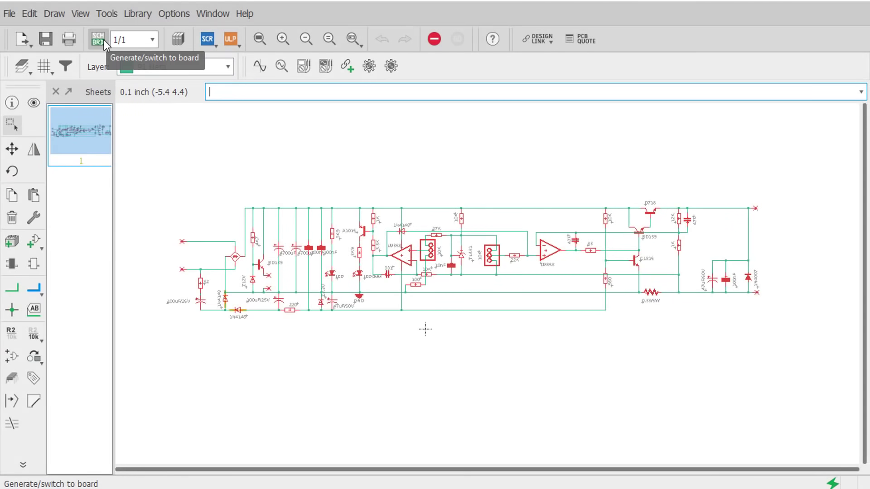
# Step: Generate the Eagle board layout from the power supply schematic and pick the Group tool
pyautogui.click(100, 39)
pyautogui.click(10, 125)
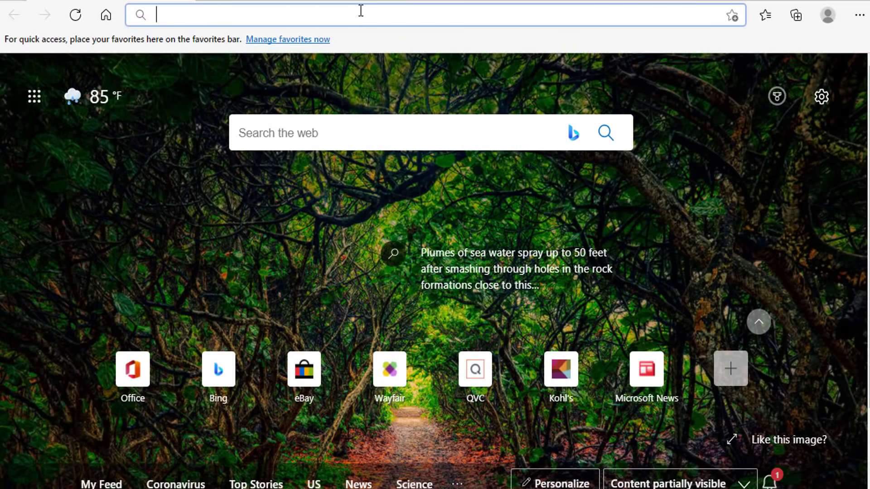
pyautogui.write('easyeda.c')
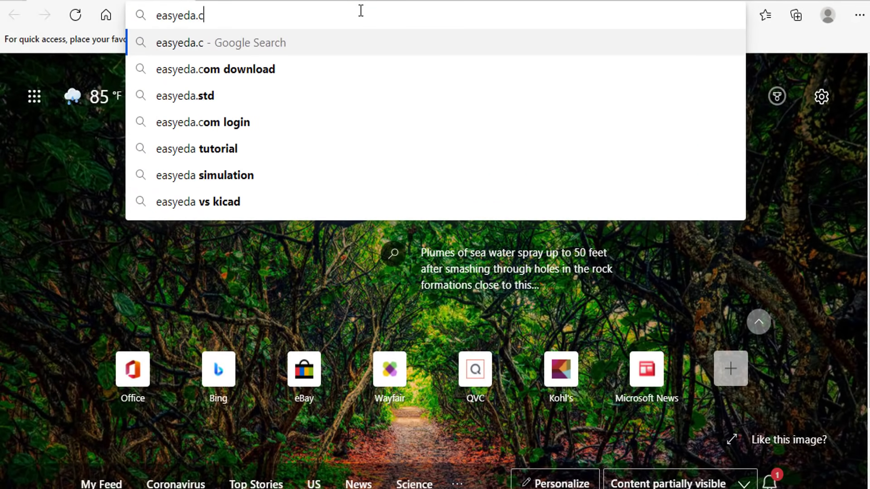
pyautogui.write('om')
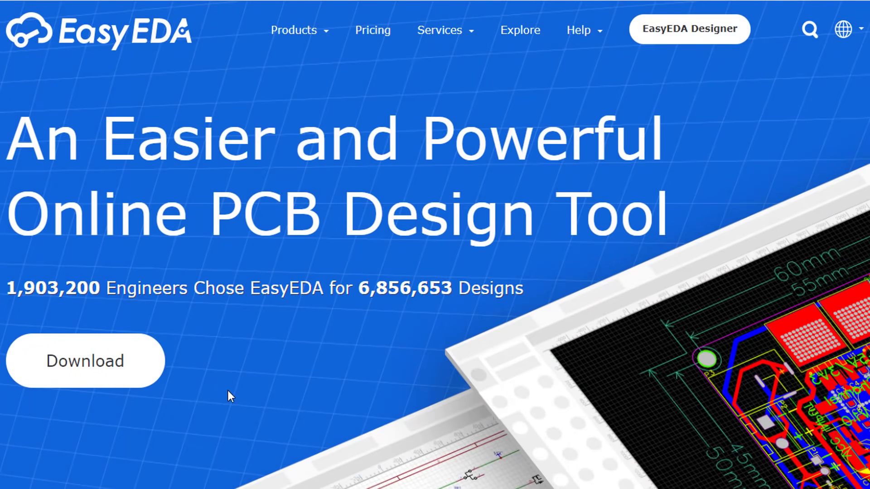
# Step: Go to EasyEDA's client download page showing the Windows, Linux and Mac downloads
pyautogui.click(49, 356)
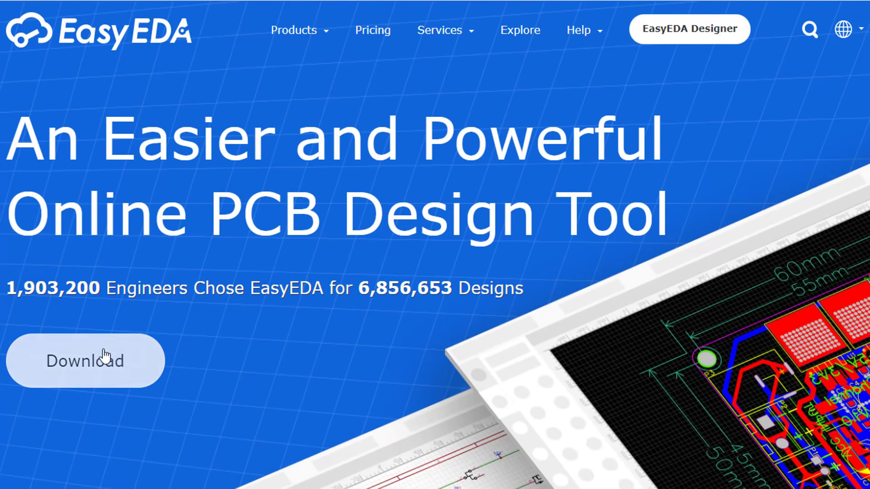
pyautogui.click(81, 367)
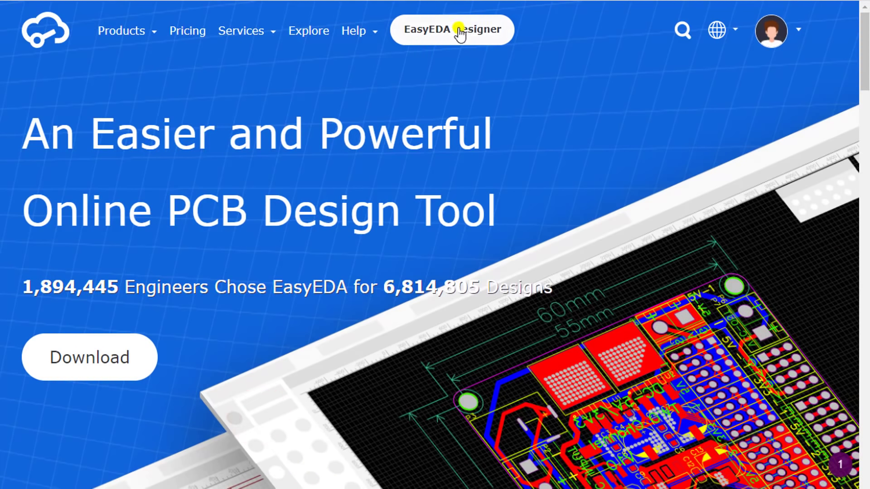
# Step: Launch the online EasyEDA Designer with the SG3525 schematic and PCB_SG3525 documents
pyautogui.click(457, 31)
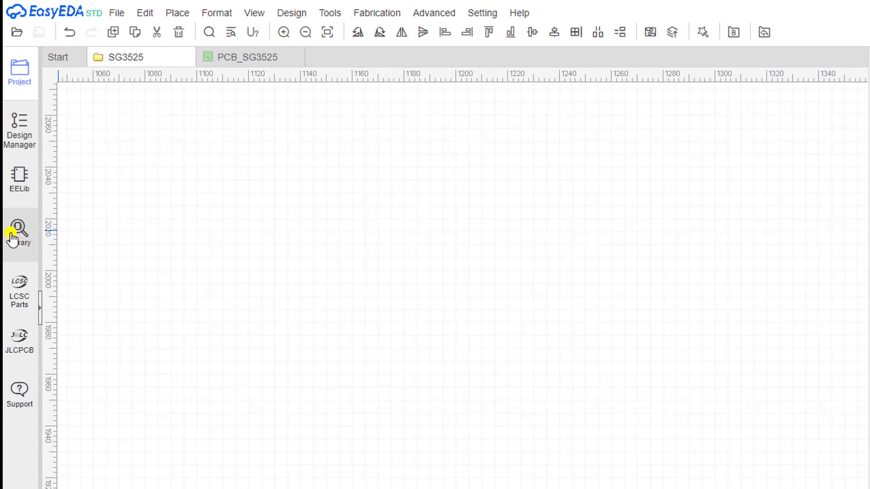
# Step: Find SG3525 among JLCPCB Assembled library parts and place the SG3525AP on the schematic
pyautogui.click(19, 230)
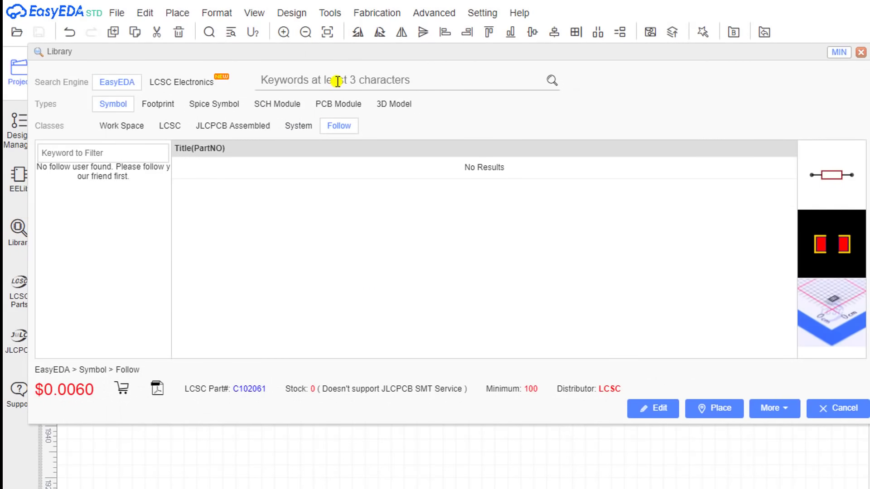
pyautogui.click(245, 134)
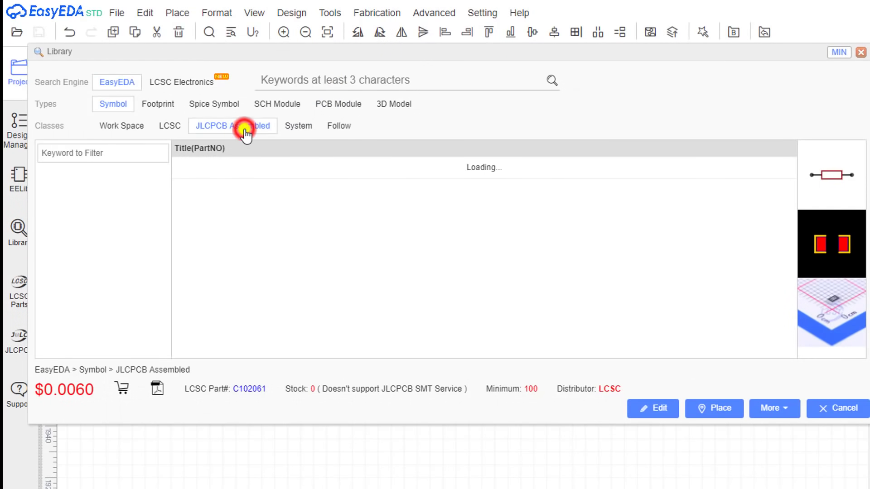
pyautogui.click(366, 80)
pyautogui.write('s')
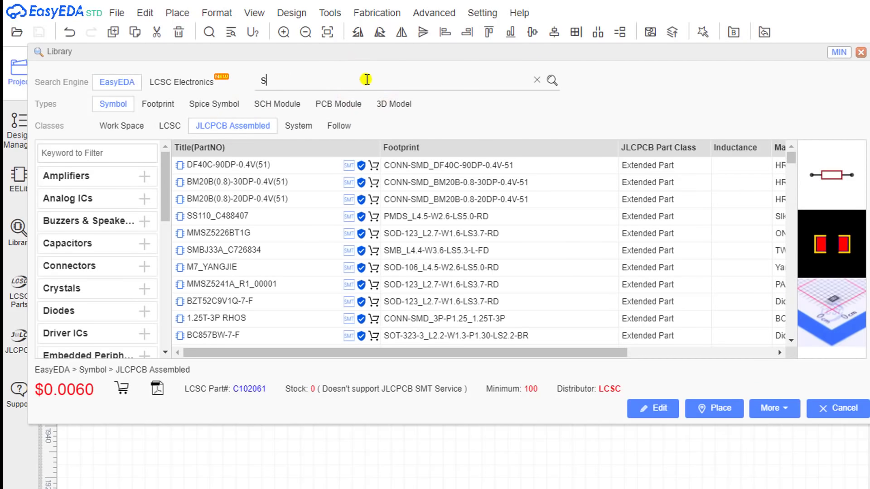
pyautogui.write('g3525')
pyautogui.press('Return')
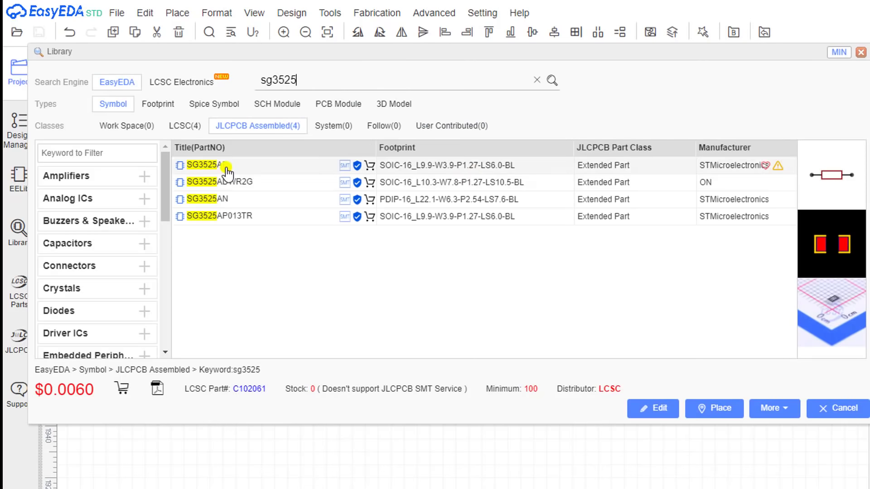
pyautogui.click(226, 172)
pyautogui.click(718, 410)
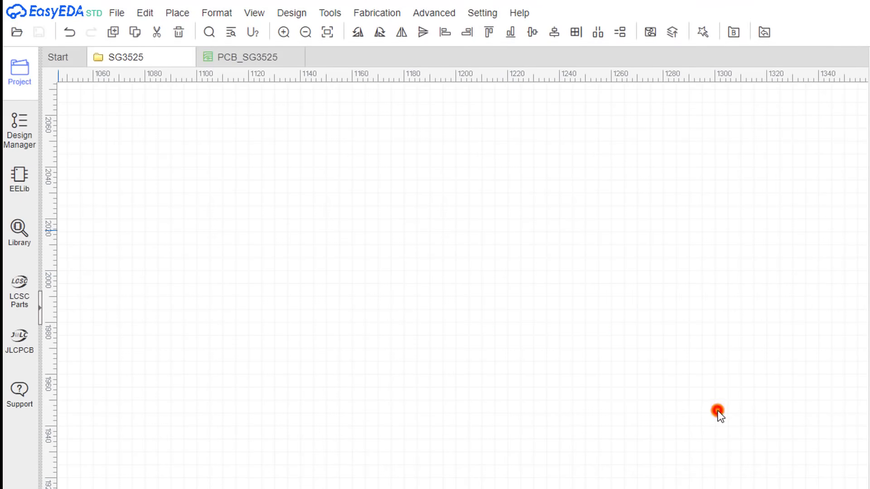
pyautogui.click(588, 276)
pyautogui.rightClick(264, 195)
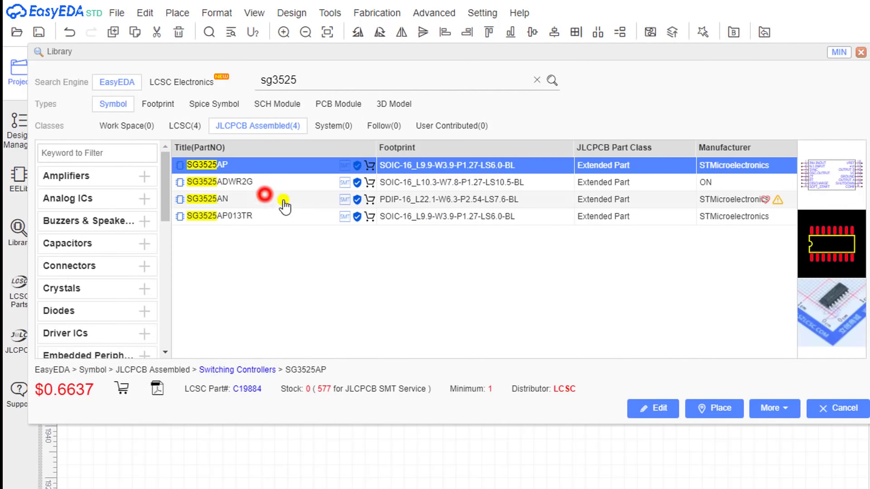
# Step: Search tl431 and place the TL431 left of the controller
pyautogui.doubleClick(310, 79)
pyautogui.write('tl431')
pyautogui.press('Return')
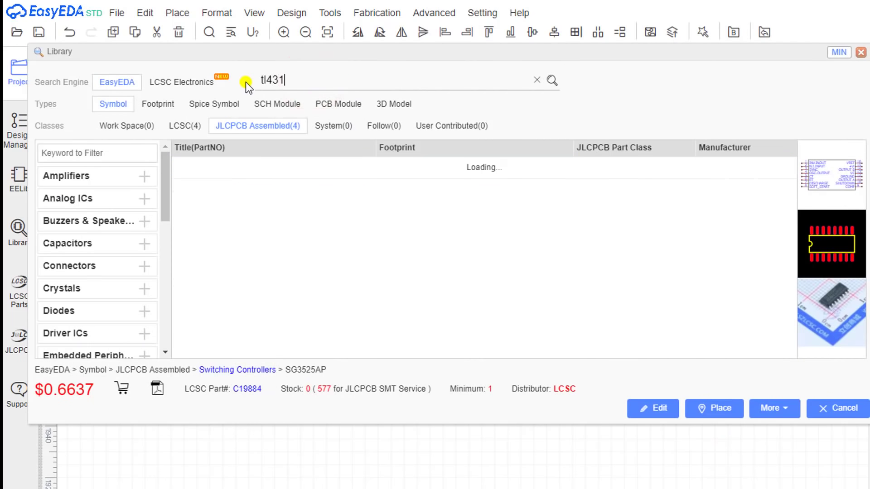
pyautogui.click(354, 170)
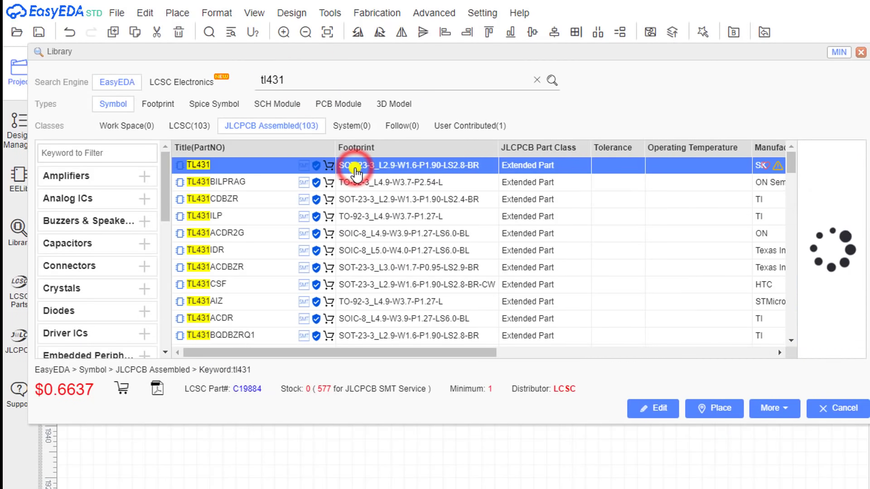
pyautogui.click(714, 408)
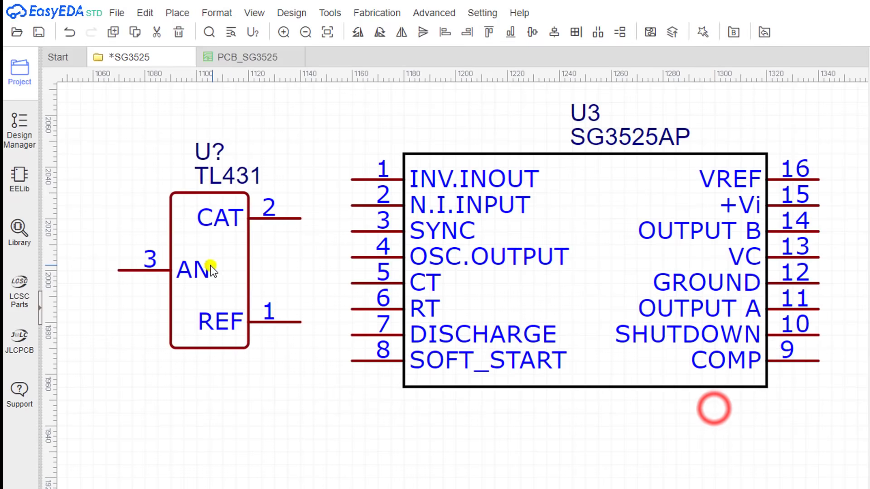
pyautogui.click(189, 307)
pyautogui.click(298, 196)
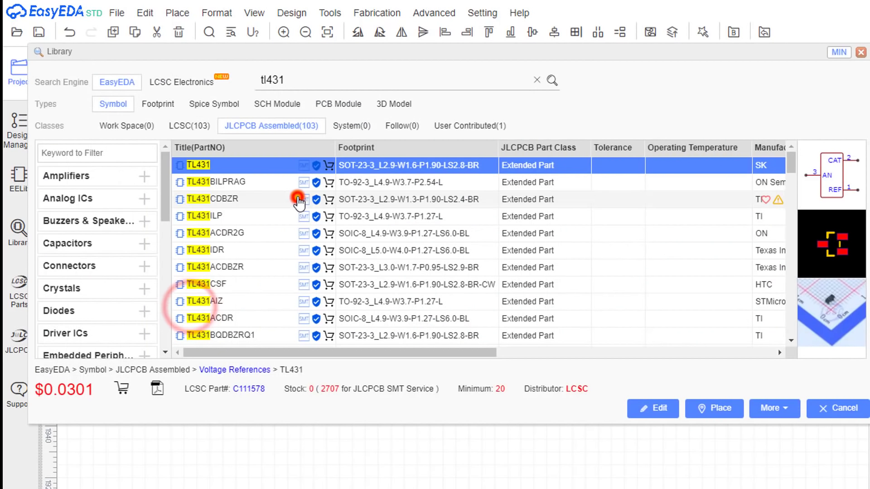
# Step: Search pc817 and place the PC817X2NIP0F optocoupler below the TL431
pyautogui.doubleClick(338, 86)
pyautogui.write('pc817')
pyautogui.press('Return')
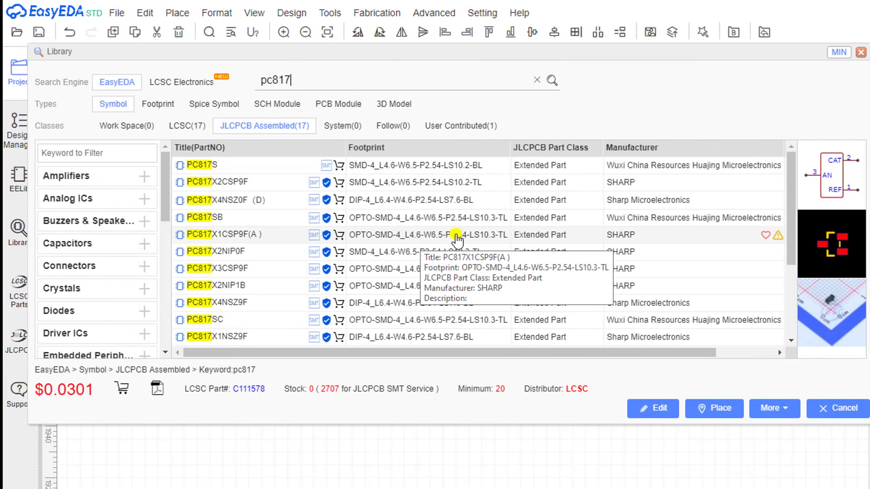
pyautogui.click(381, 251)
pyautogui.click(720, 407)
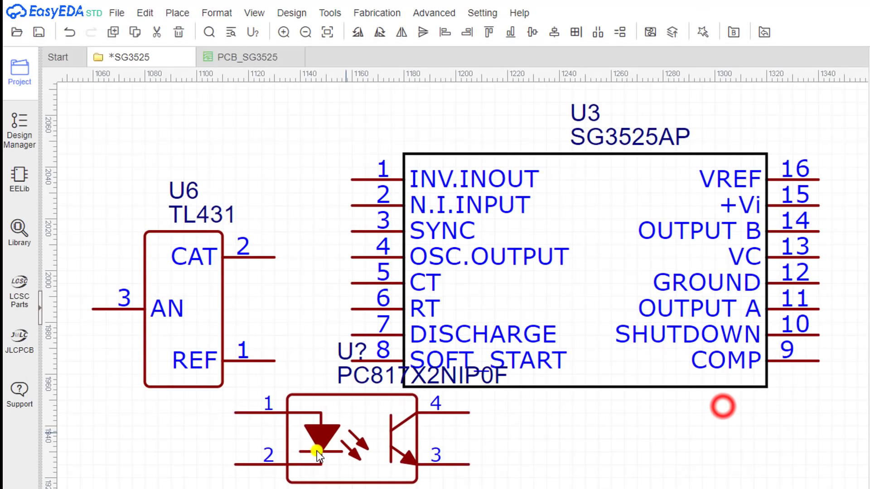
pyautogui.click(175, 487)
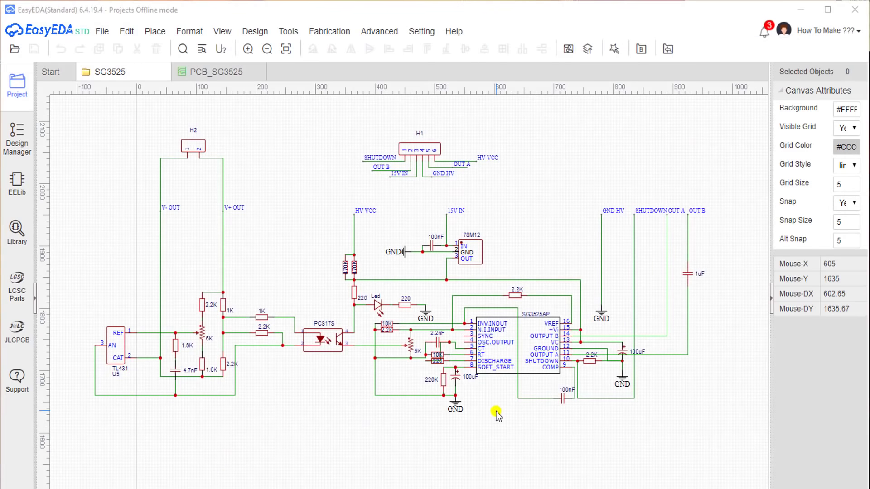
# Step: Zoom out to see the whole SG3525 schematic and bring up the Design menu
pyautogui.click(495, 415)
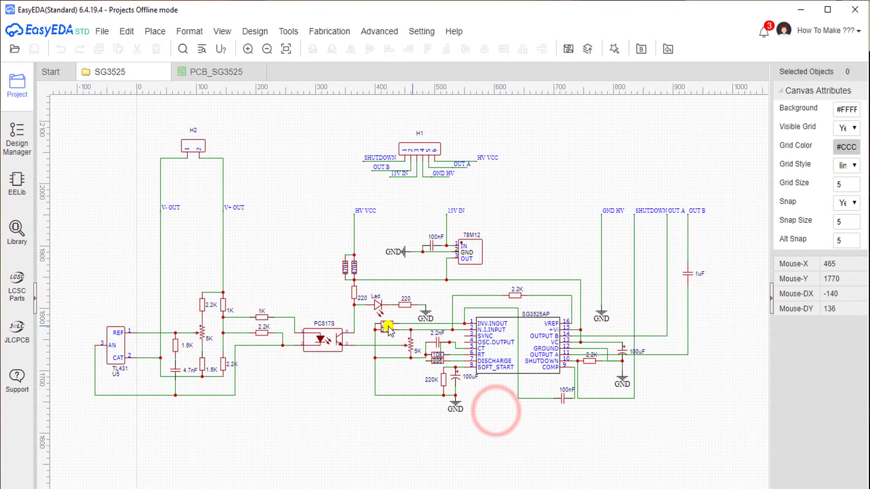
pyautogui.scroll(5, 524, 358)
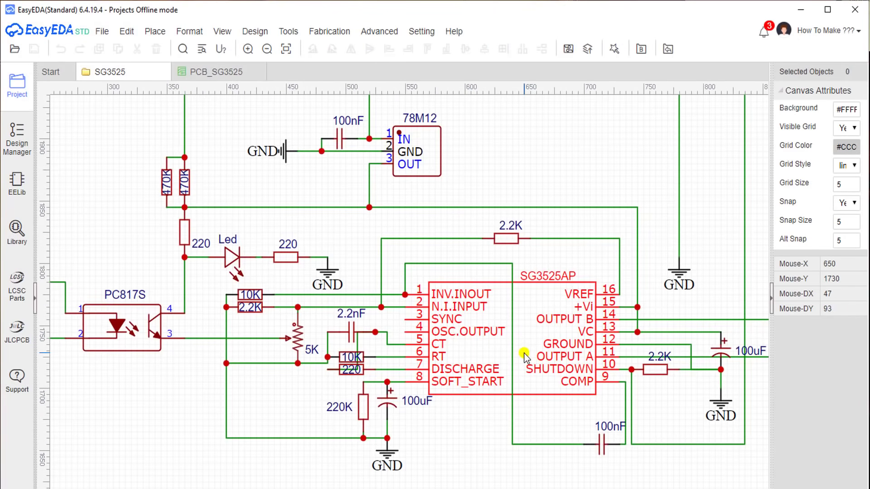
pyautogui.scroll(1, 524, 359)
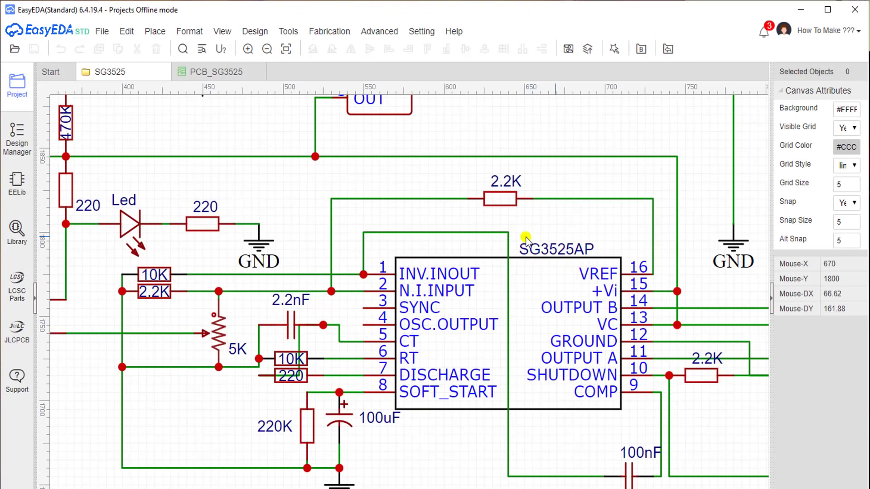
pyautogui.scroll(-2, 534, 376)
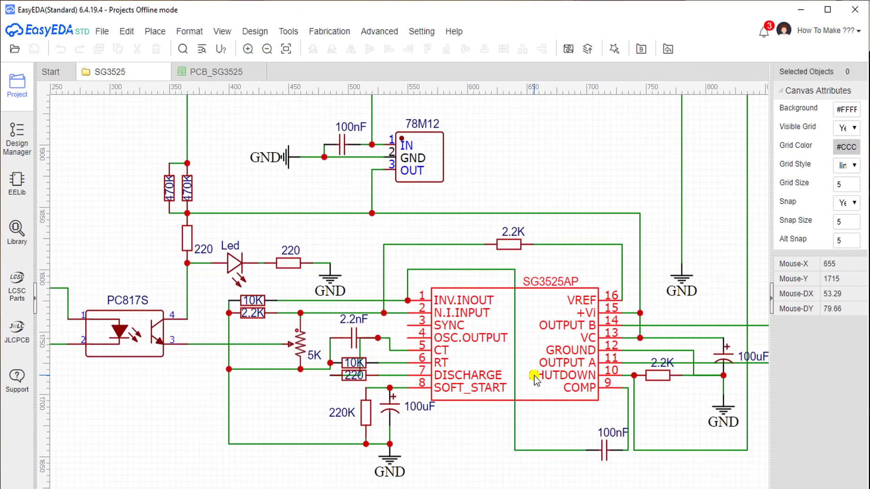
pyautogui.scroll(-2, 534, 376)
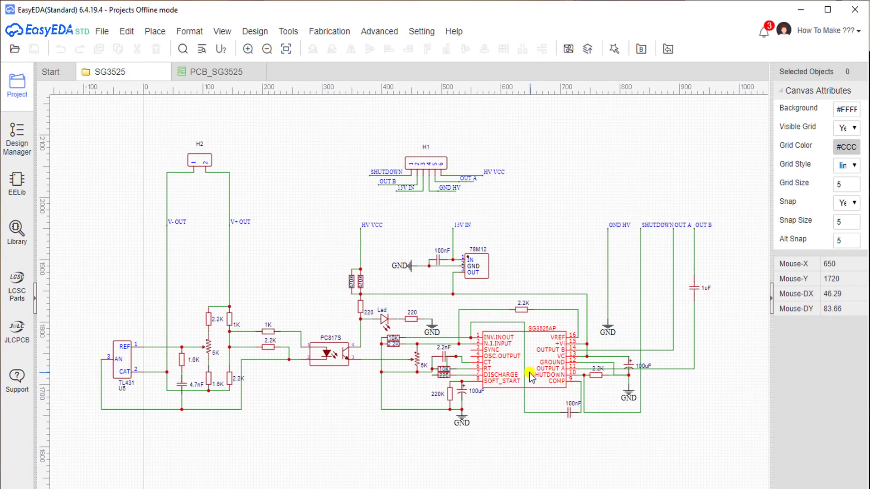
pyautogui.click(282, 34)
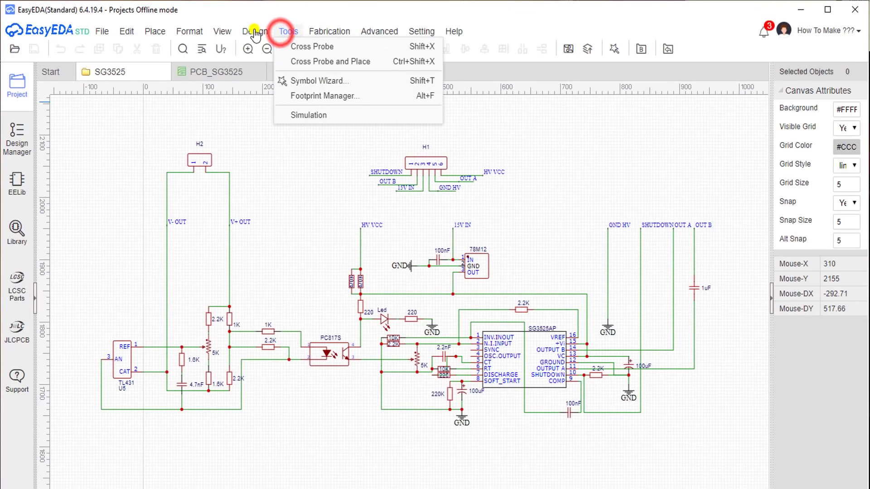
pyautogui.moveTo(255, 32)
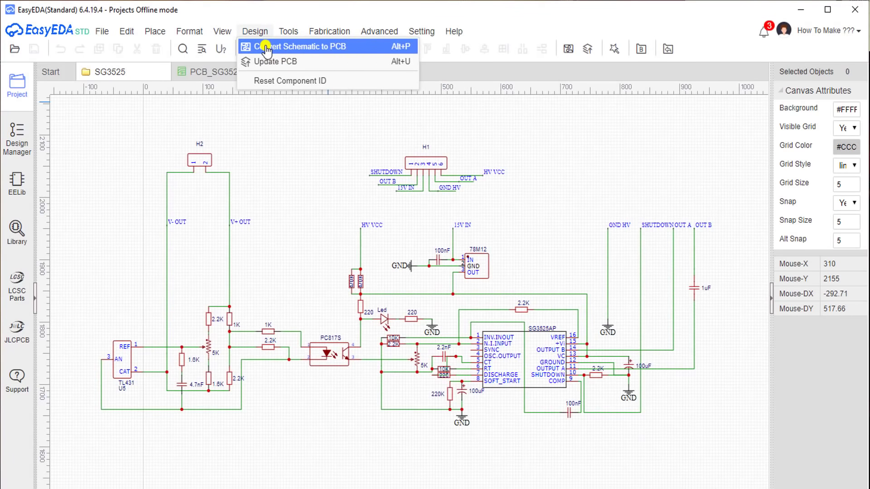
# Step: Convert the schematic into the routed PCB_SG3525 board and view it in 3D
pyautogui.click(266, 49)
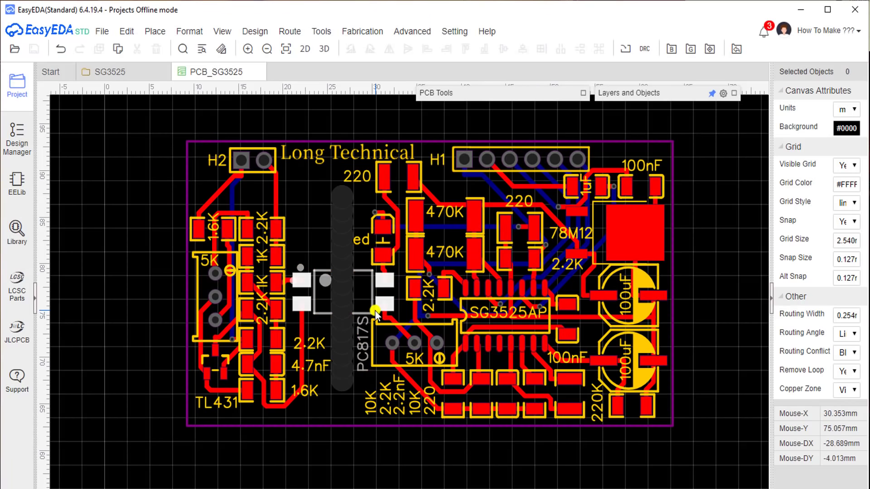
pyautogui.click(325, 54)
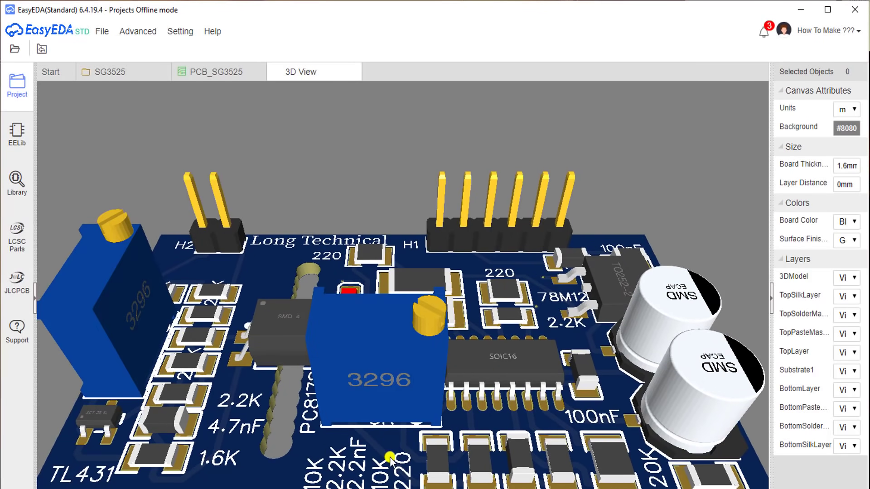
# Step: Orbit the 3D board to top-down, then return to the 2D PCB_SG3525 layout's File menu
pyautogui.click(389, 457)
pyautogui.moveTo(408, 343); pyautogui.dragTo(418, 443)
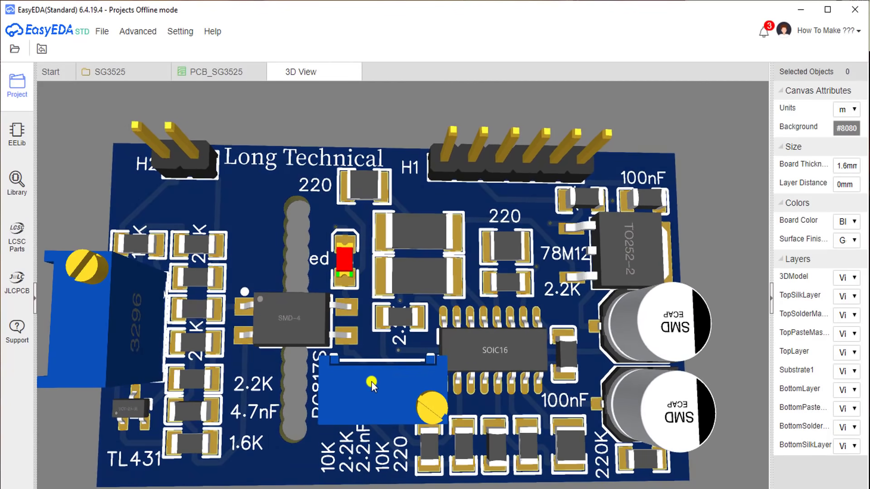
pyautogui.scroll(-3, 372, 383)
pyautogui.click(205, 72)
pyautogui.click(104, 32)
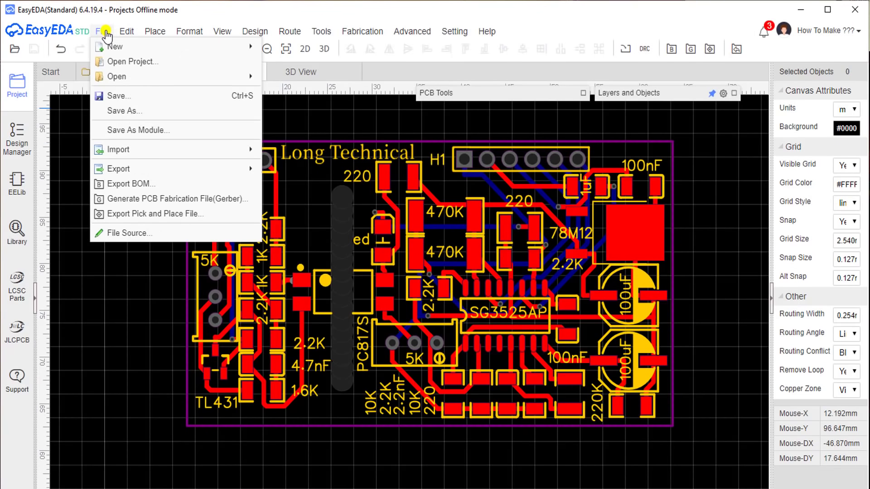
# Step: Export the 21-part BOM as BOM_PCB_SG3525_2021-05-22 into NEW PCB, then close the BOM window
pyautogui.click(139, 182)
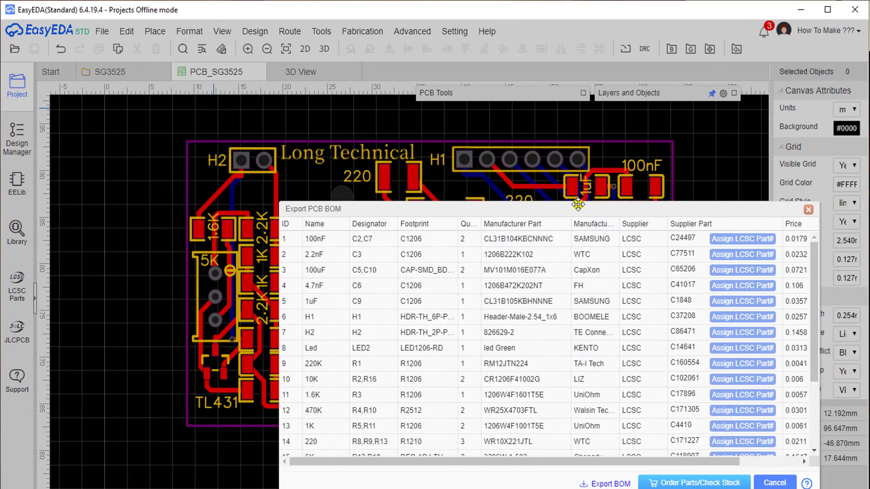
pyautogui.moveTo(570, 208); pyautogui.dragTo(476, 149)
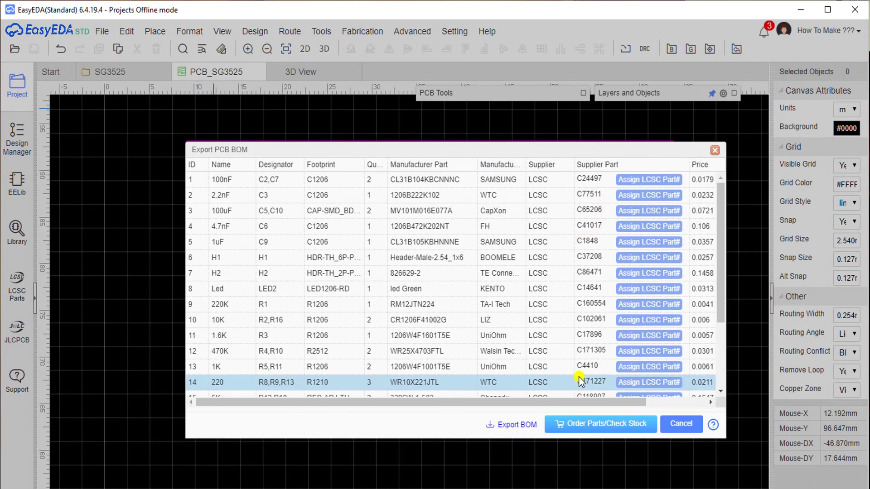
pyautogui.scroll(-3, 506, 295)
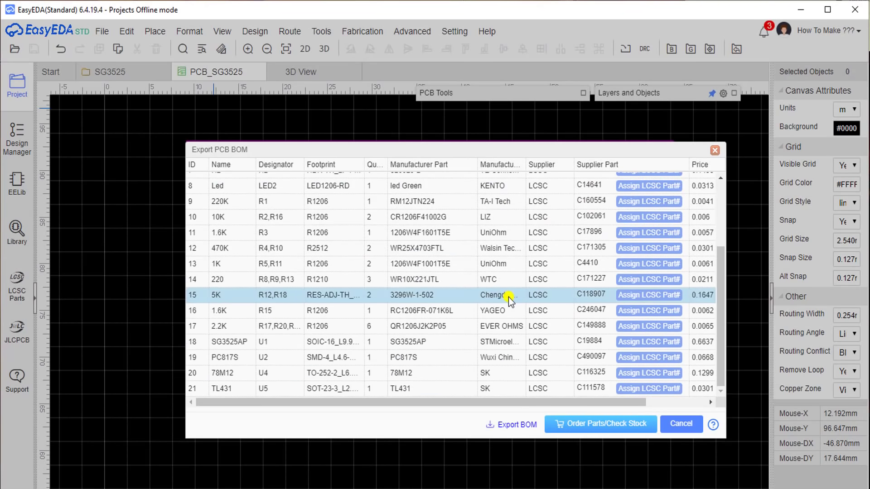
pyautogui.click(517, 427)
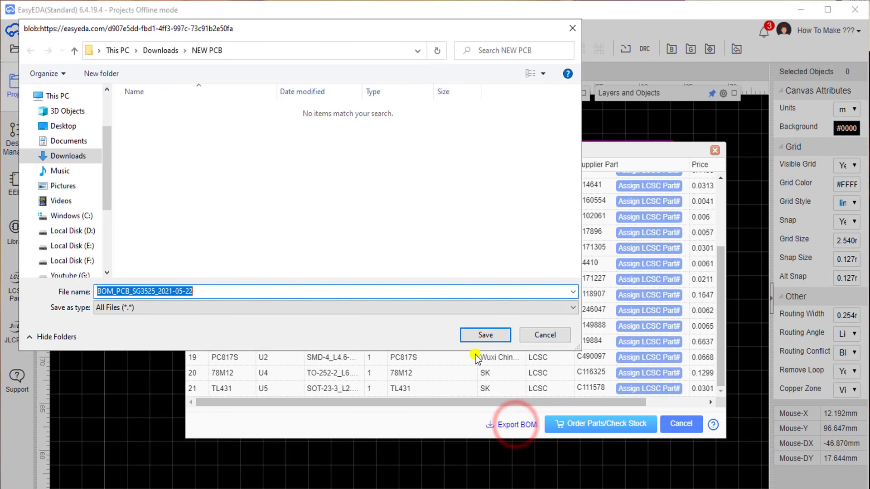
pyautogui.click(473, 334)
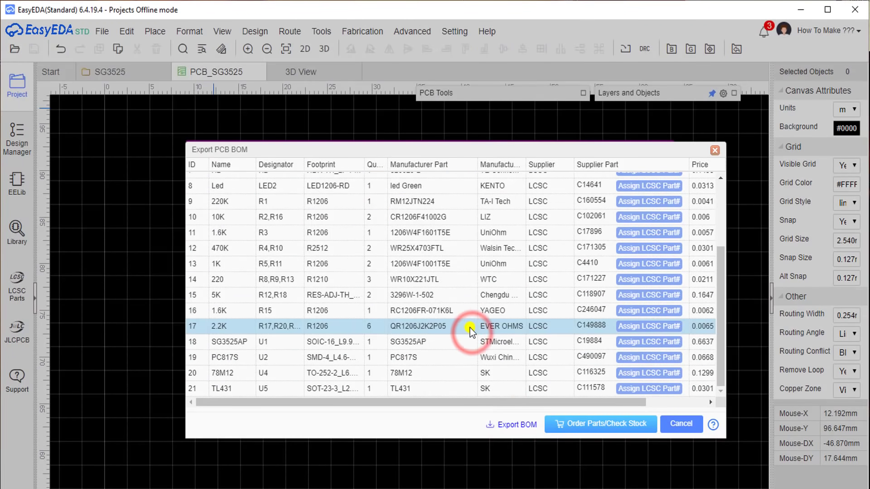
pyautogui.click(670, 427)
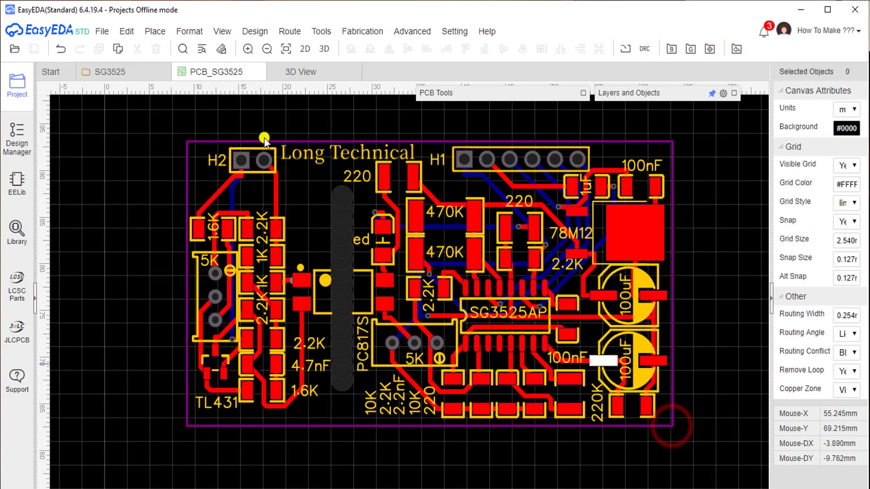
# Step: Export and save the board's pick-and-place file
pyautogui.click(103, 32)
pyautogui.moveTo(117, 169)
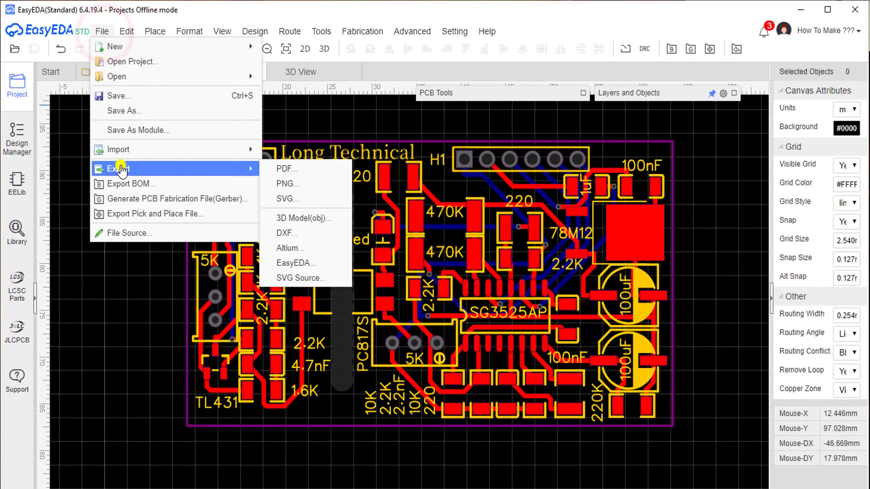
pyautogui.click(120, 214)
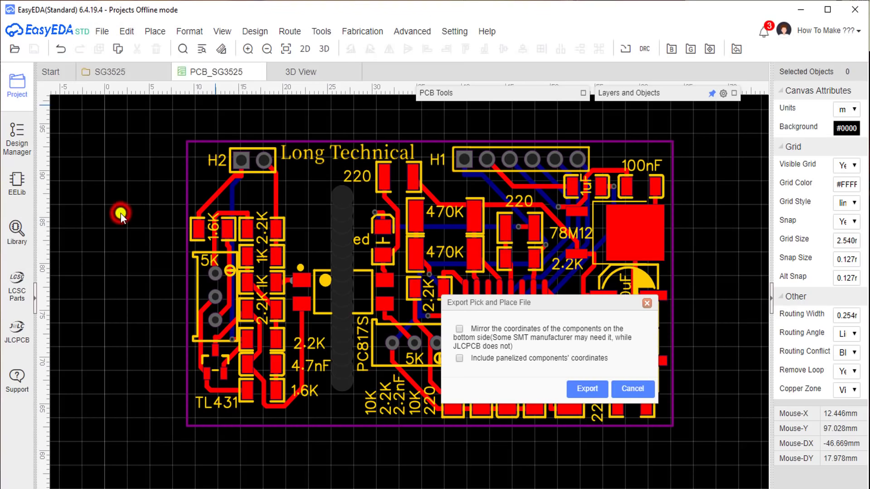
pyautogui.click(586, 389)
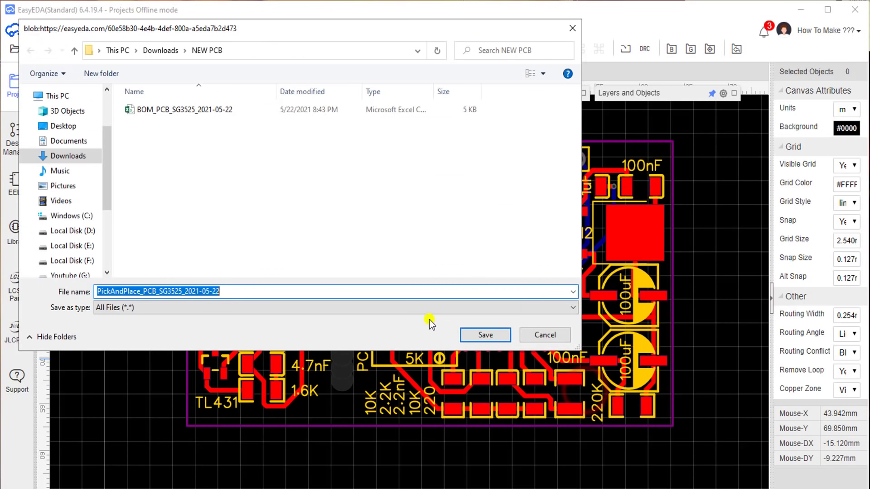
pyautogui.click(476, 330)
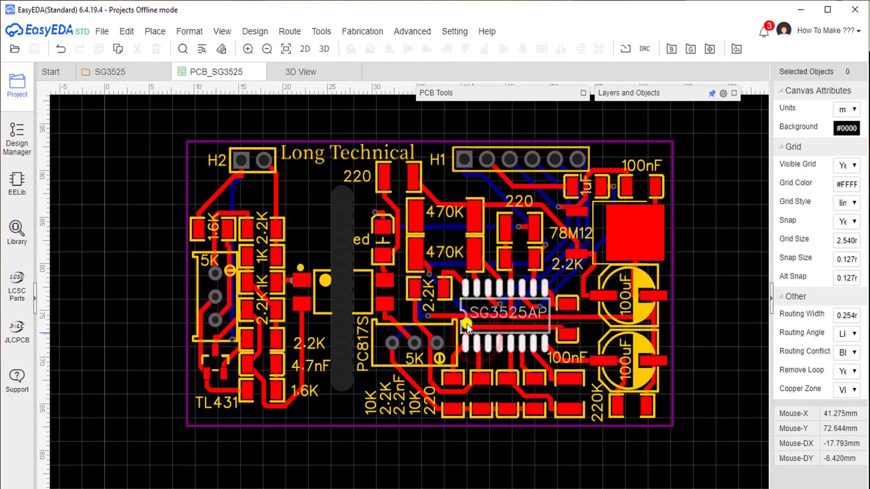
# Step: Generate the Gerber fabrication files without DRC and save them
pyautogui.click(102, 31)
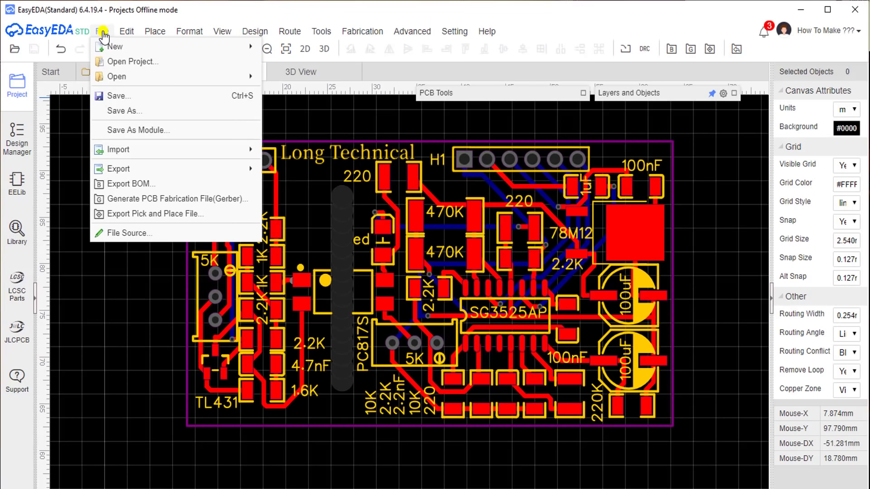
pyautogui.click(122, 199)
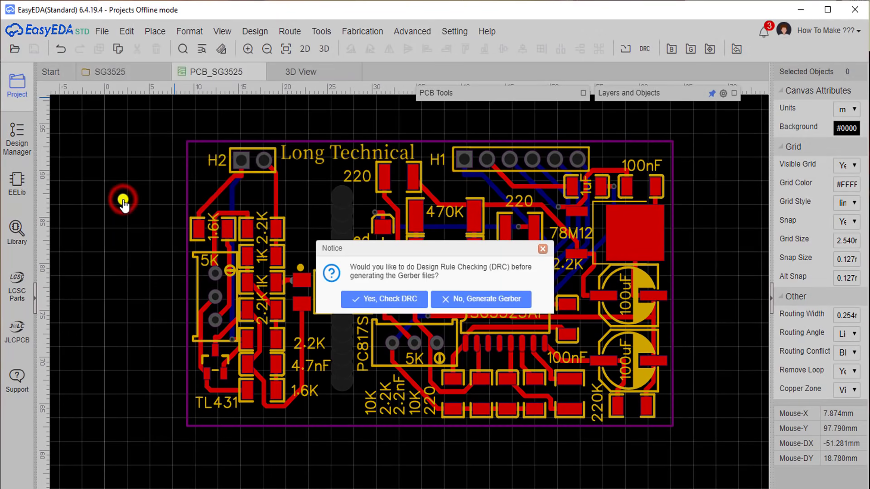
pyautogui.click(474, 299)
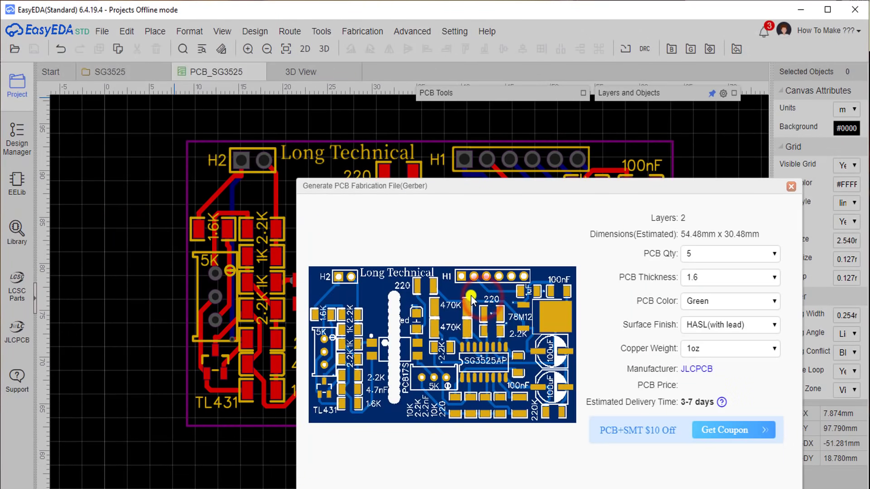
pyautogui.moveTo(530, 188); pyautogui.dragTo(437, 128)
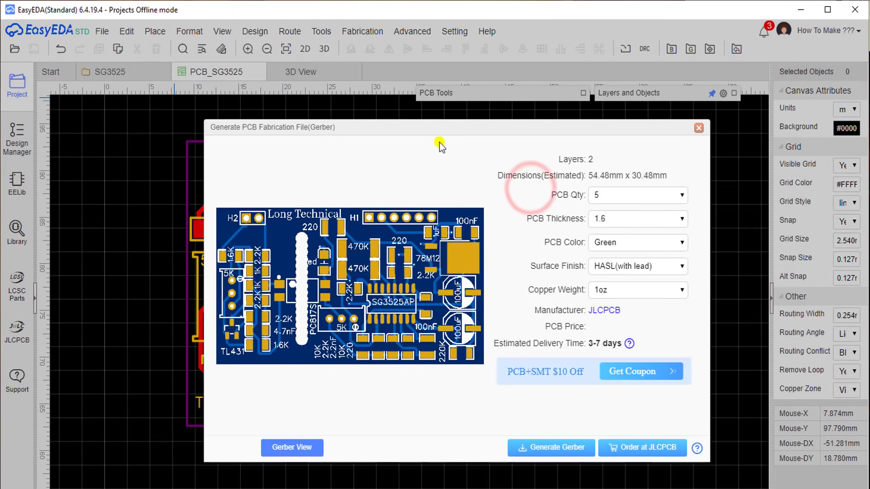
pyautogui.click(572, 451)
pyautogui.click(473, 338)
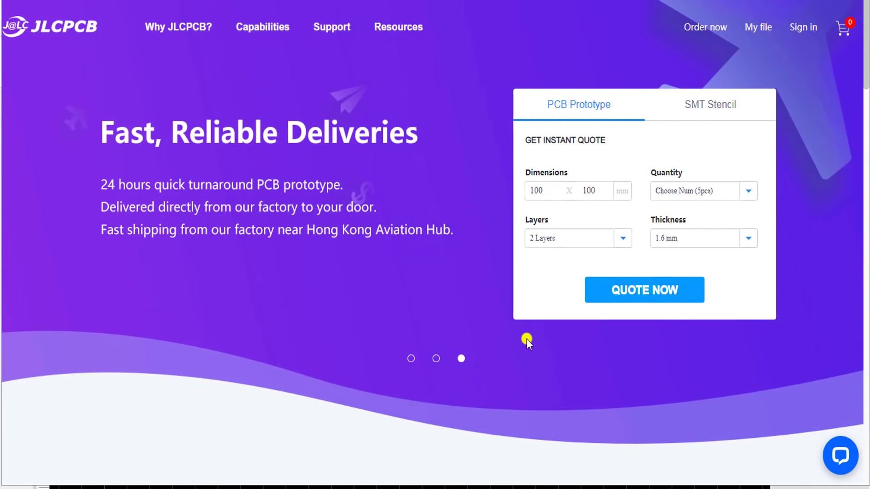
# Step: Upload Gerber_PCB_SG3525_2021-05-22 to JLCPCB's instant PCB quote page
pyautogui.click(650, 303)
pyautogui.moveTo(398, 27)
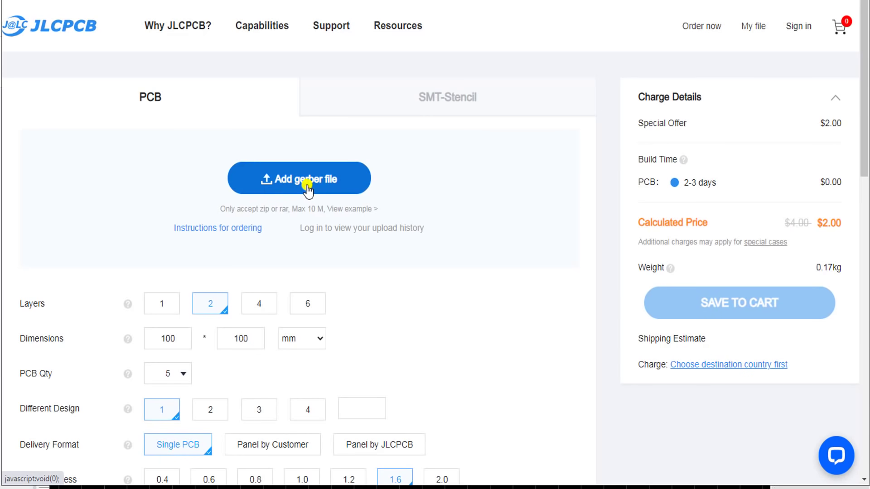
pyautogui.click(306, 184)
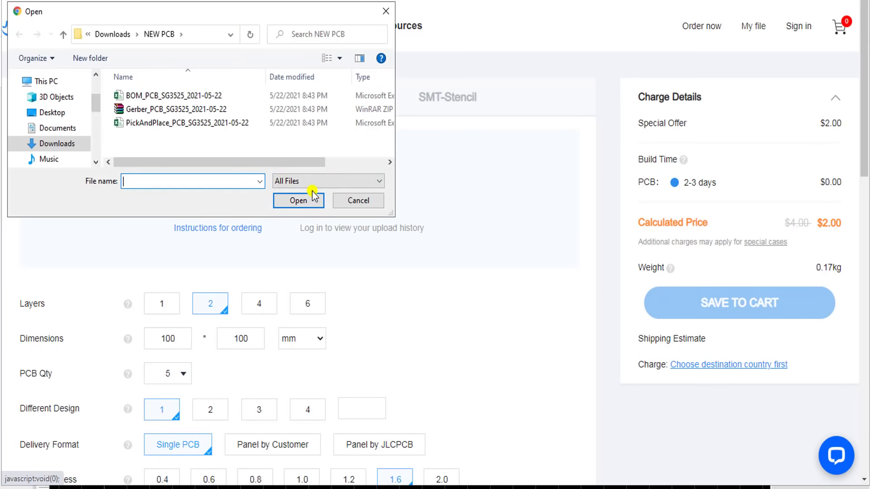
pyautogui.click(174, 110)
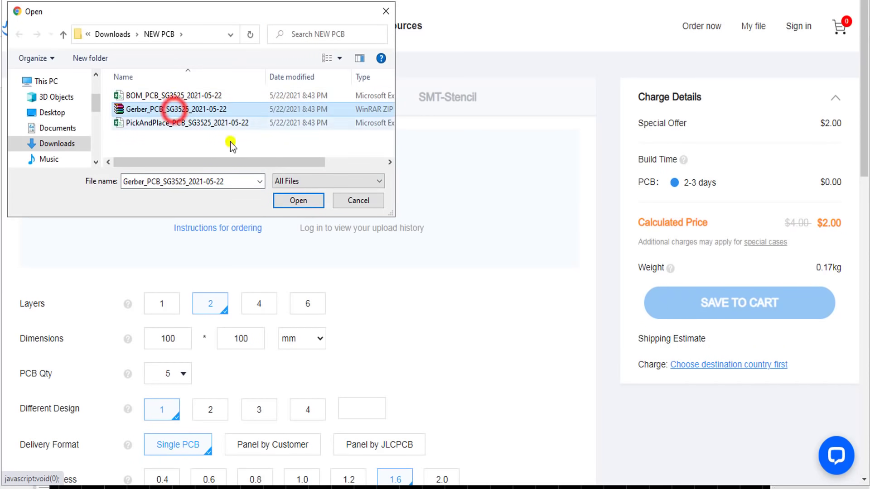
pyautogui.click(302, 201)
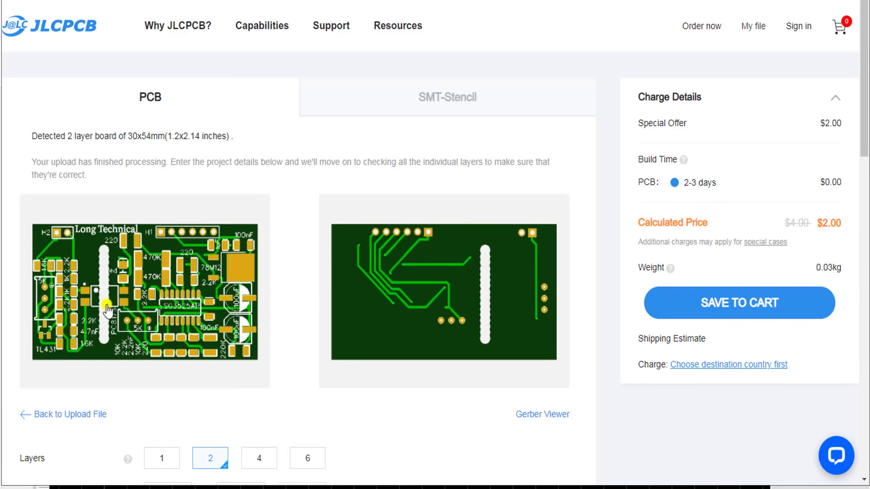
pyautogui.scroll(-1, 261, 340)
pyautogui.scroll(-1, 262, 339)
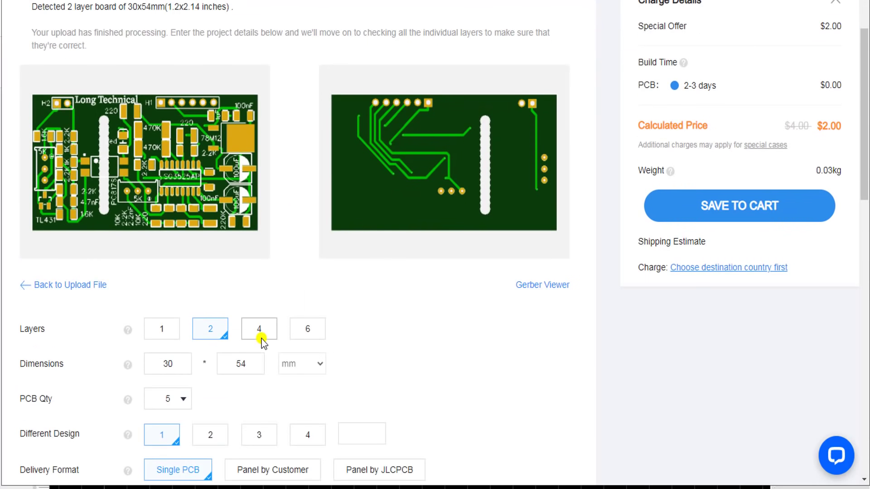
pyautogui.scroll(-1, 262, 339)
pyautogui.scroll(-1, 341, 331)
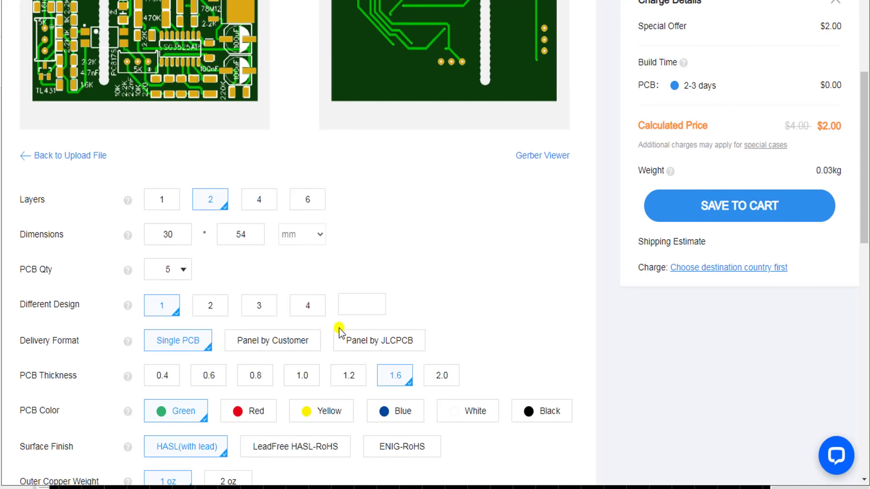
pyautogui.scroll(-2, 339, 332)
pyautogui.scroll(-2, 338, 333)
pyautogui.scroll(-1, 339, 333)
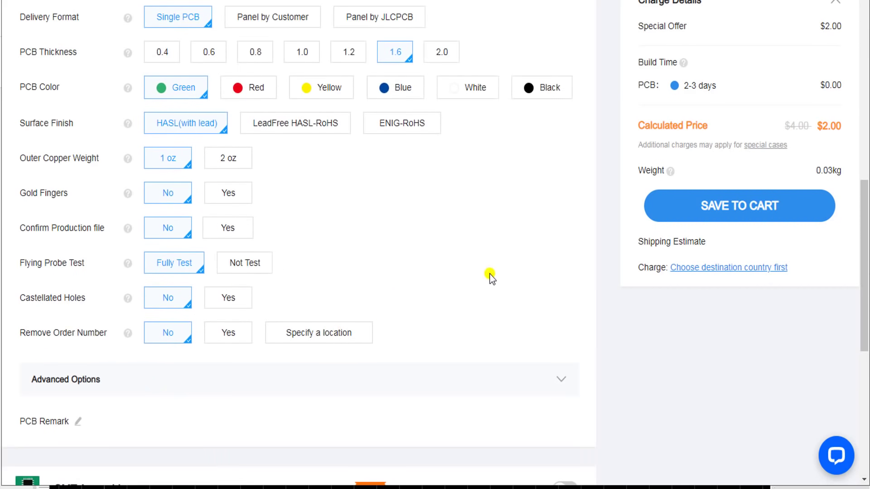
pyautogui.scroll(-1, 433, 283)
pyautogui.scroll(-1, 434, 284)
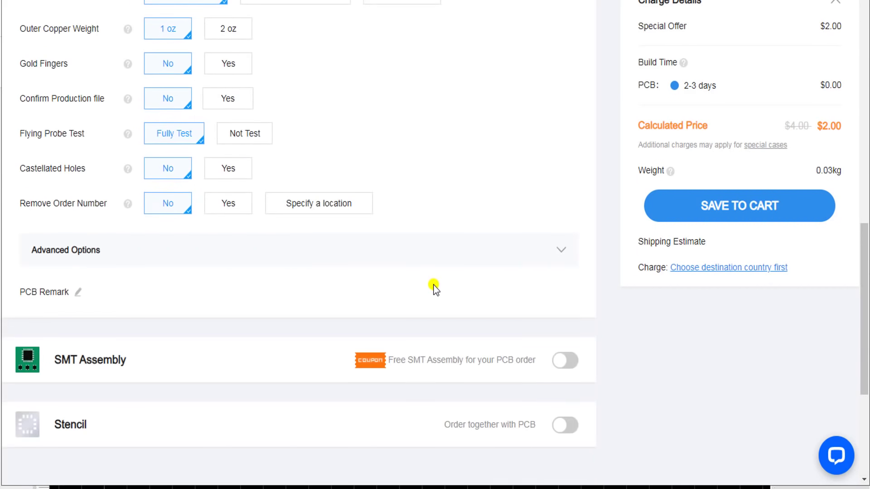
# Step: Enable top-side SMT assembly for the 5 boards and confirm with the terms accepted
pyautogui.click(566, 360)
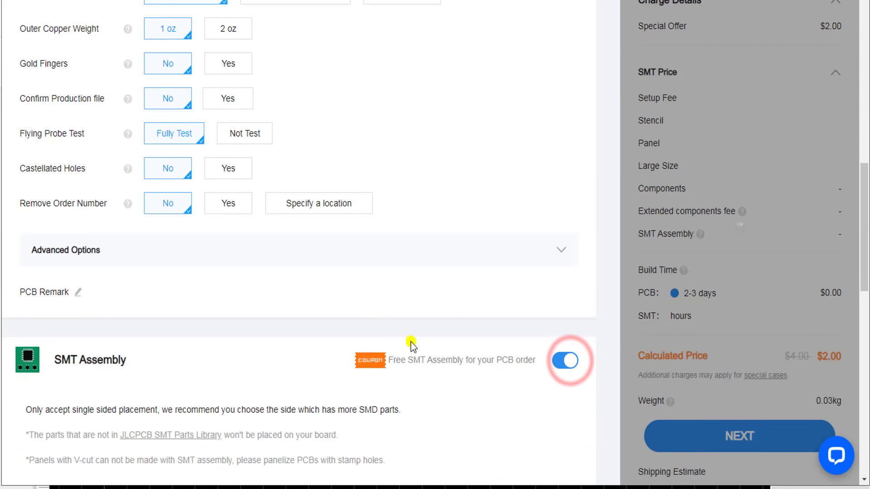
pyautogui.scroll(-2, 408, 340)
pyautogui.scroll(-3, 396, 321)
pyautogui.scroll(-1, 397, 325)
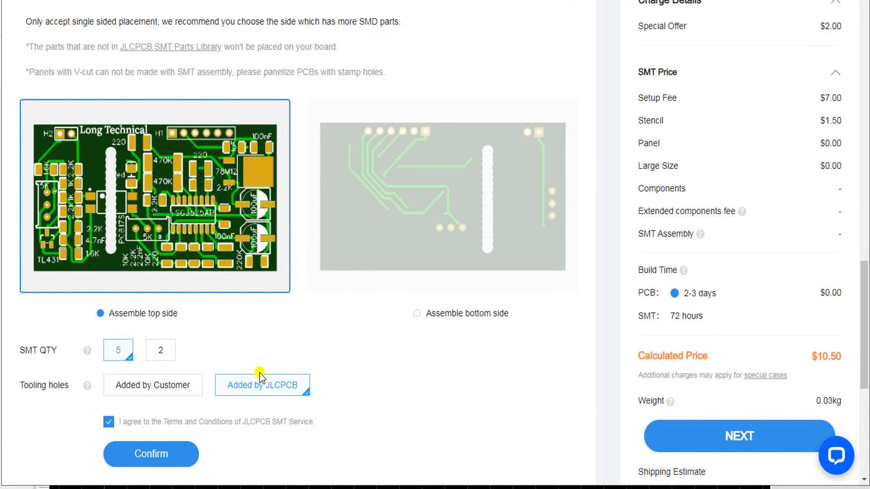
pyautogui.click(166, 460)
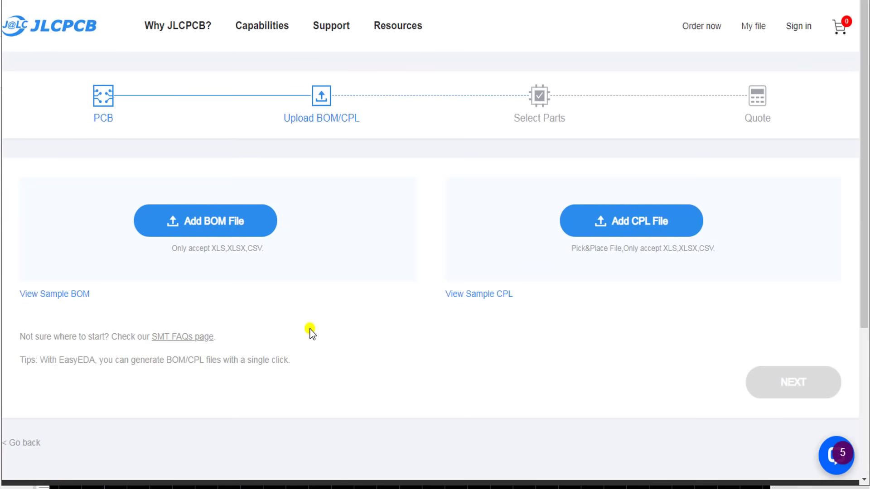
# Step: Upload the BOM spreadsheet as the order's BOM file
pyautogui.click(217, 235)
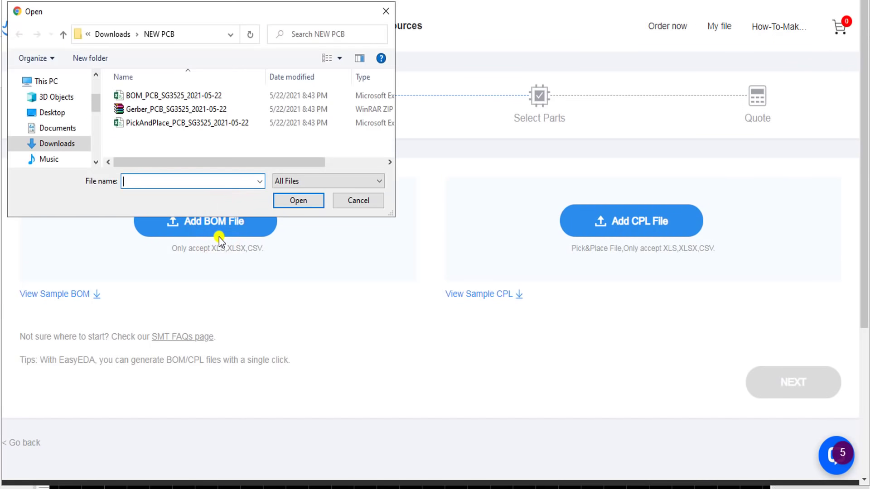
pyautogui.click(169, 101)
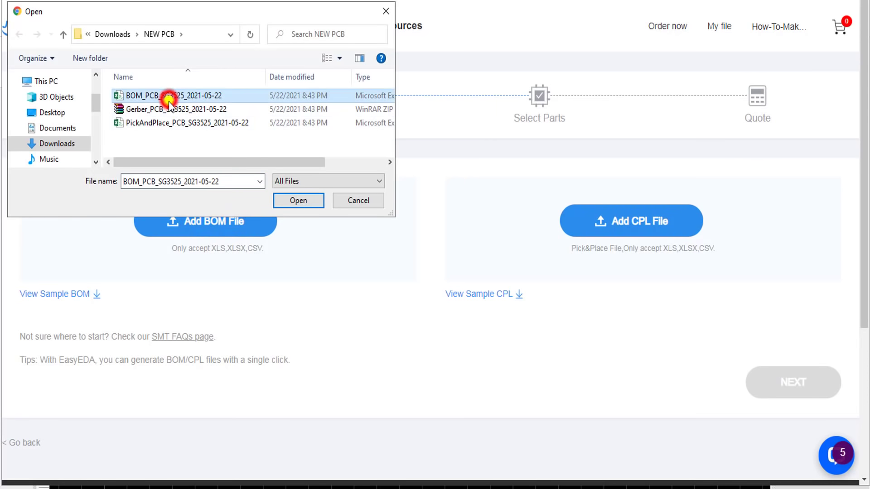
pyautogui.click(309, 201)
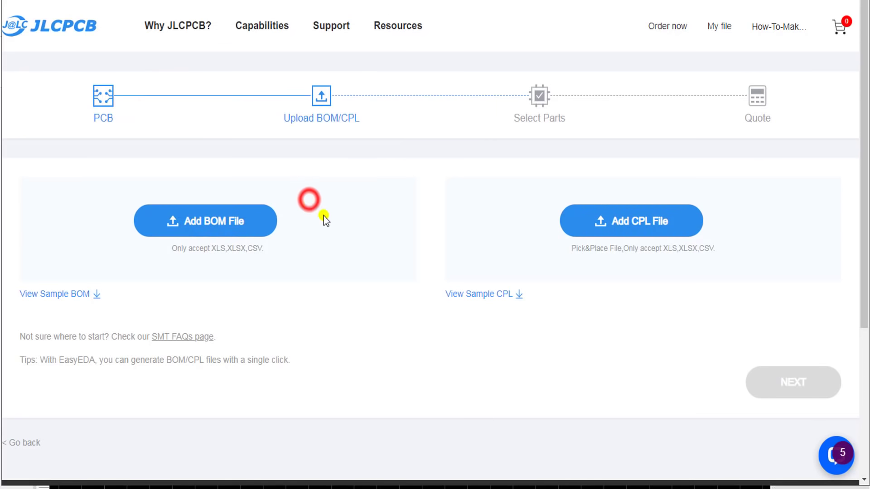
# Step: Upload the PickAndPlace spreadsheet as the CPL file
pyautogui.click(627, 221)
pyautogui.click(217, 126)
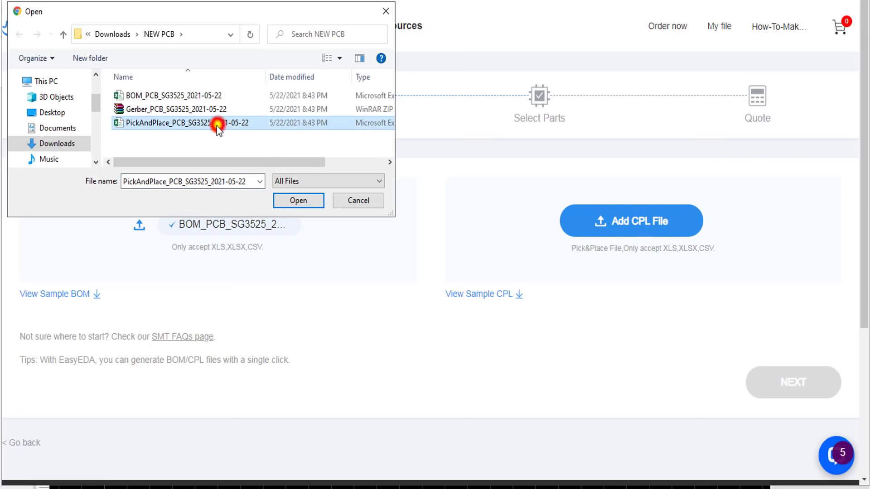
pyautogui.click(297, 200)
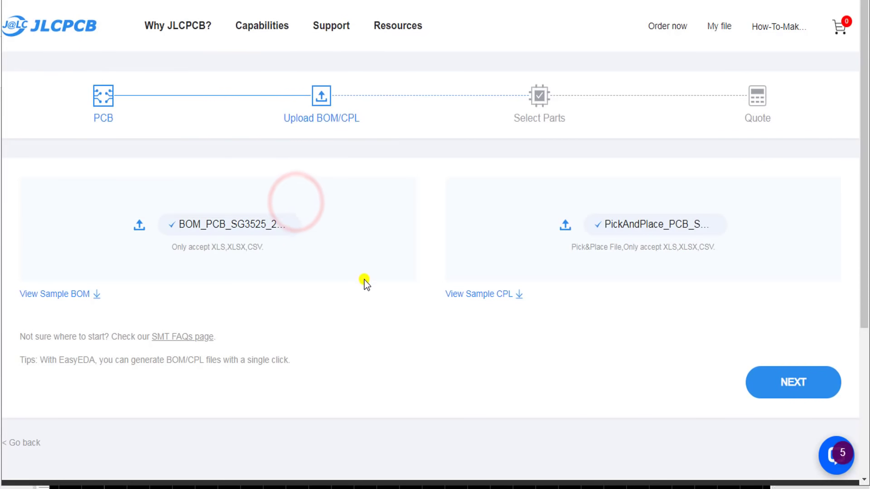
# Step: Confirm all 21 matched parts and advance to the $69.71 quote
pyautogui.click(772, 385)
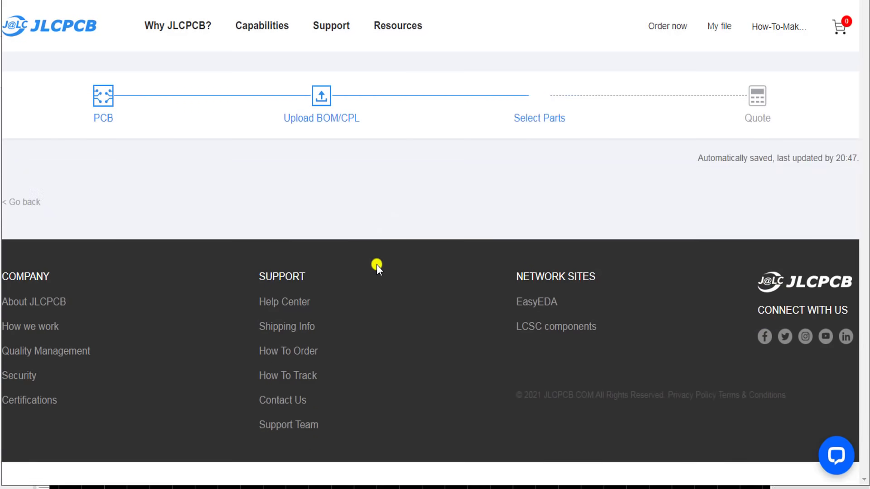
pyautogui.scroll(-2, 381, 264)
pyautogui.scroll(-1, 382, 264)
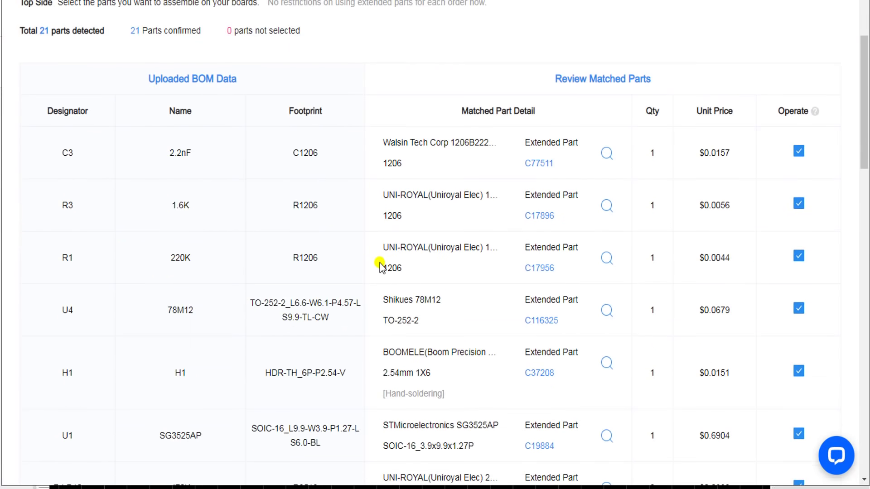
pyautogui.scroll(-1, 380, 264)
pyautogui.scroll(-2, 377, 264)
pyautogui.scroll(-1, 377, 264)
pyautogui.scroll(-2, 377, 264)
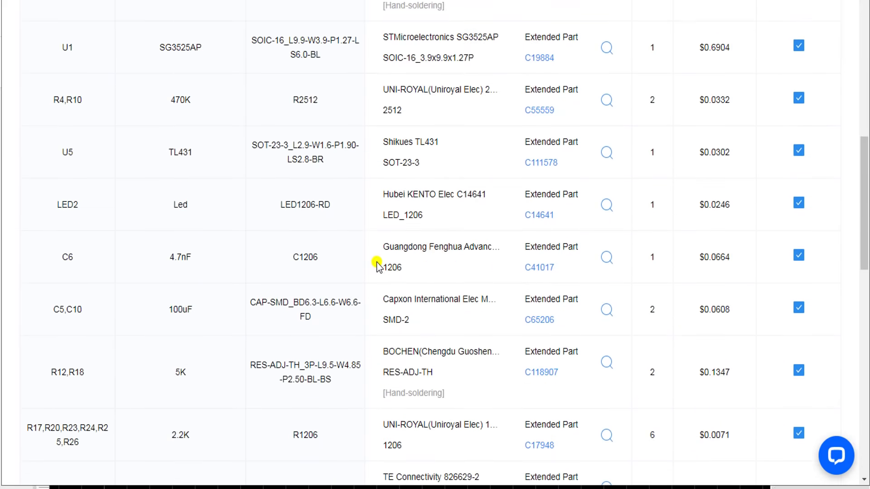
pyautogui.scroll(-2, 377, 264)
pyautogui.scroll(-2, 376, 264)
pyautogui.scroll(-2, 376, 263)
pyautogui.scroll(-3, 375, 262)
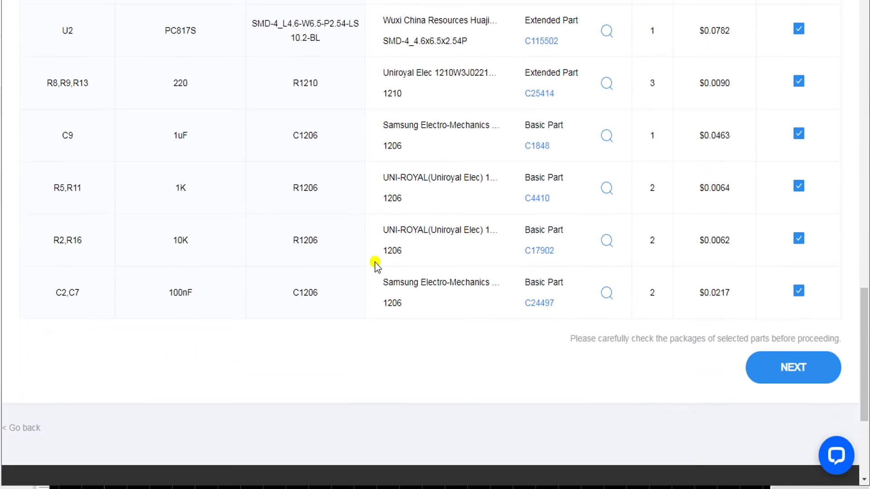
pyautogui.tripleClick(571, 339)
pyautogui.click(792, 367)
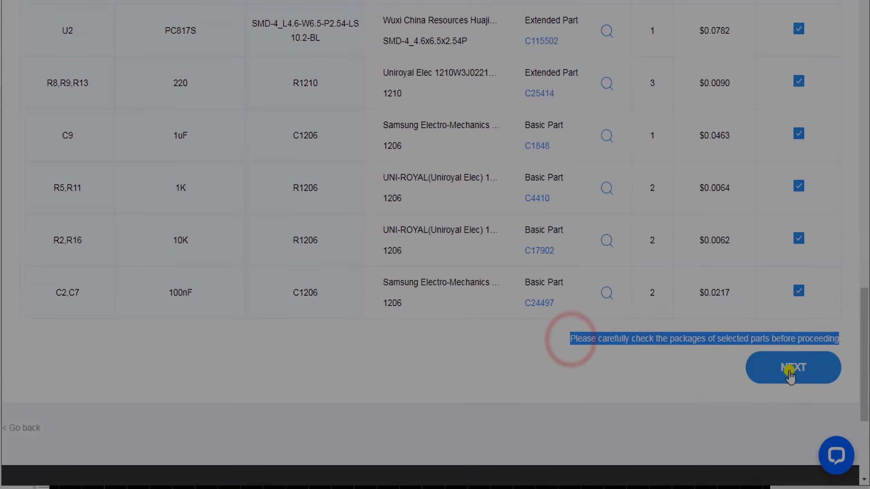
pyautogui.scroll(-4, 502, 321)
pyautogui.scroll(-2, 502, 321)
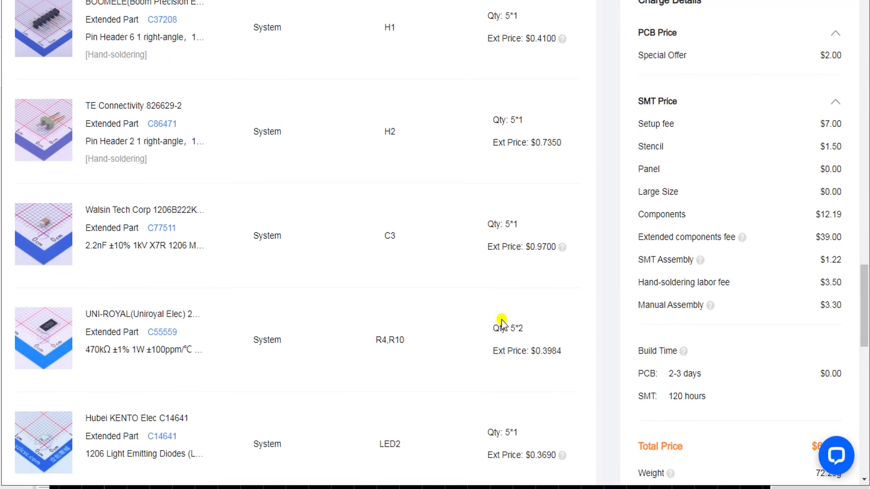
pyautogui.scroll(-5, 501, 321)
pyautogui.scroll(-1, 500, 325)
pyautogui.scroll(-3, 500, 321)
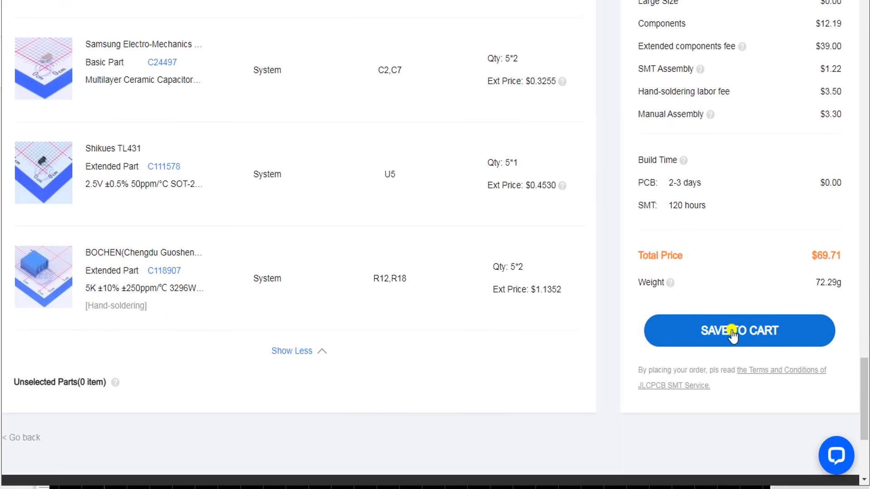